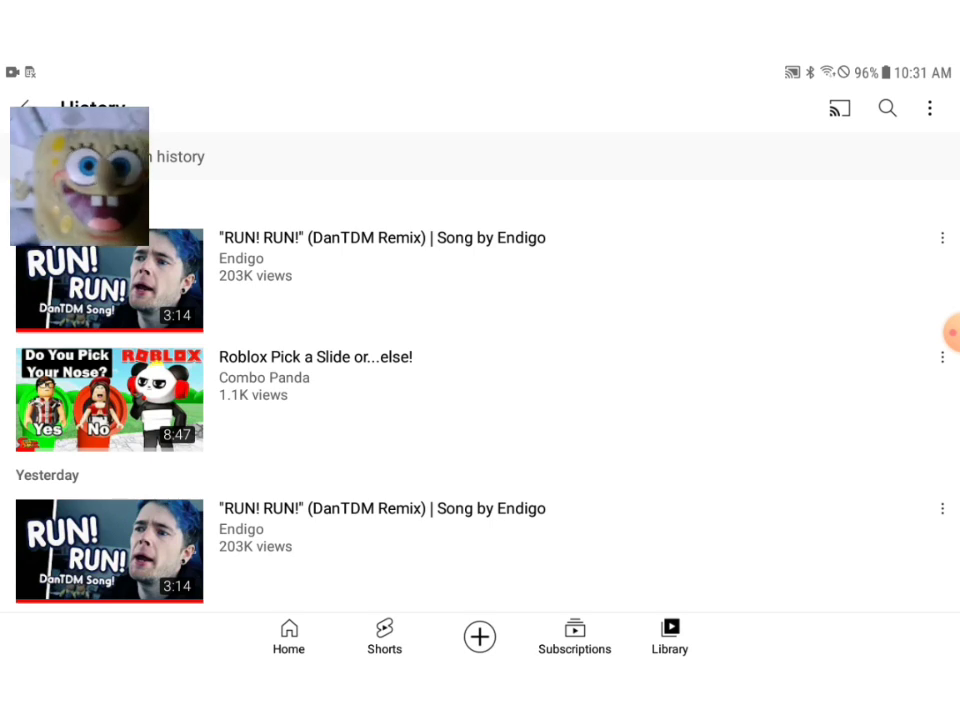
# Return from watch history to Library and open 'Your videos'
pyautogui.press('Escape')
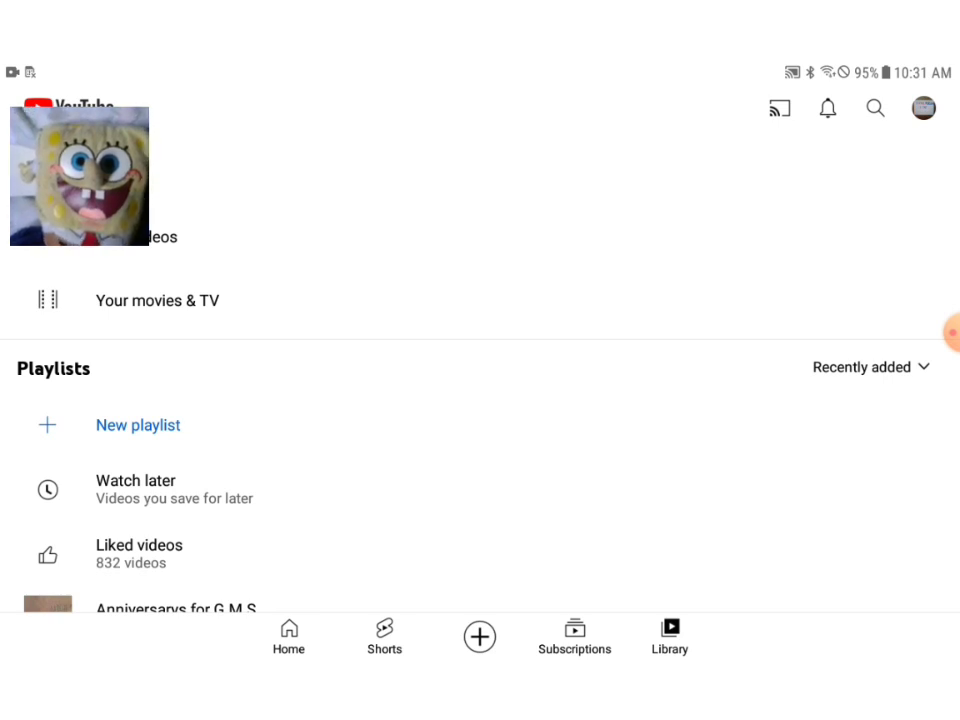
pyautogui.click(300, 237)
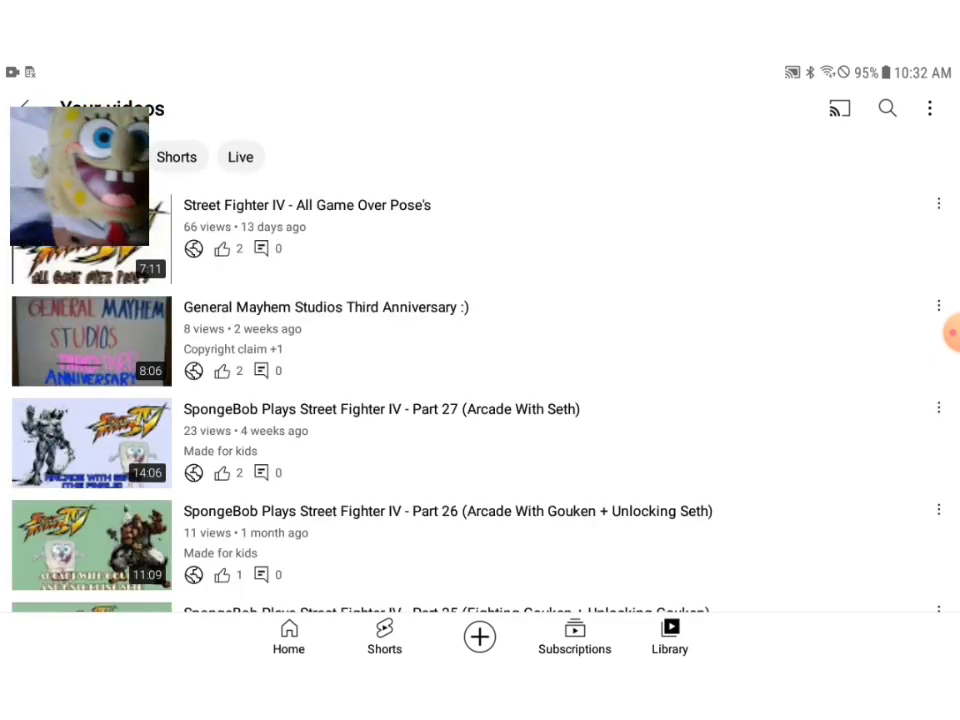
pyautogui.scroll(-5, 480, 400)
pyautogui.scroll(-5, 480, 400)
pyautogui.scroll(-4, 480, 400)
pyautogui.scroll(-1, 480, 400)
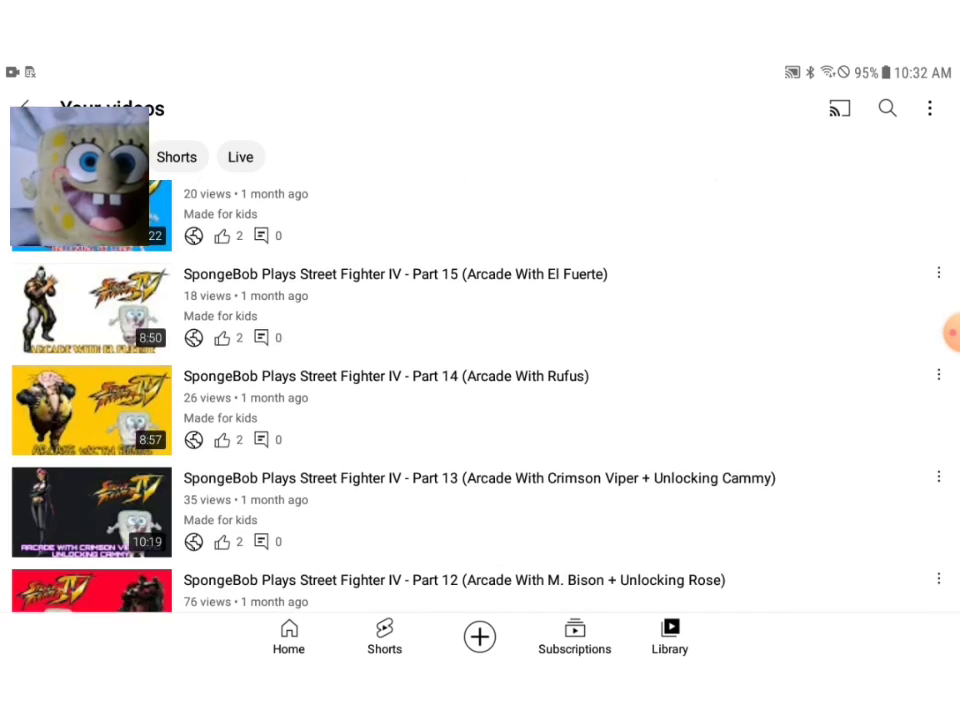
pyautogui.scroll(-3, 480, 400)
pyautogui.scroll(-2, 480, 400)
pyautogui.scroll(-2, 480, 400)
pyautogui.scroll(-1, 480, 400)
pyautogui.scroll(-4, 480, 400)
pyautogui.scroll(-4, 480, 400)
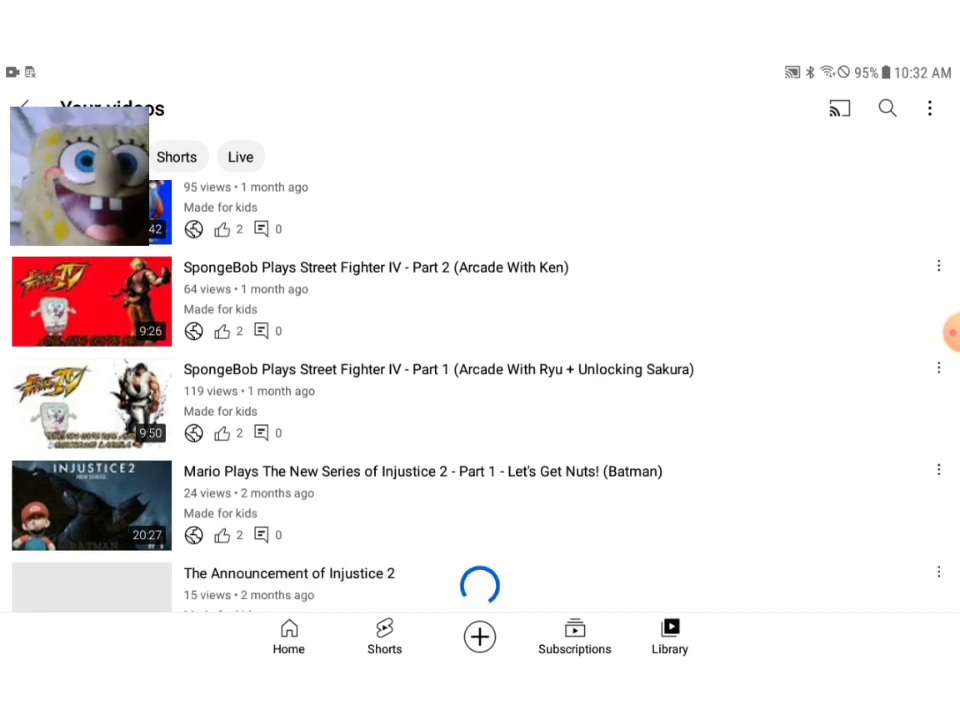
pyautogui.scroll(-5, 480, 400)
pyautogui.scroll(-2, 480, 400)
pyautogui.scroll(-2, 480, 400)
pyautogui.scroll(-2, 480, 400)
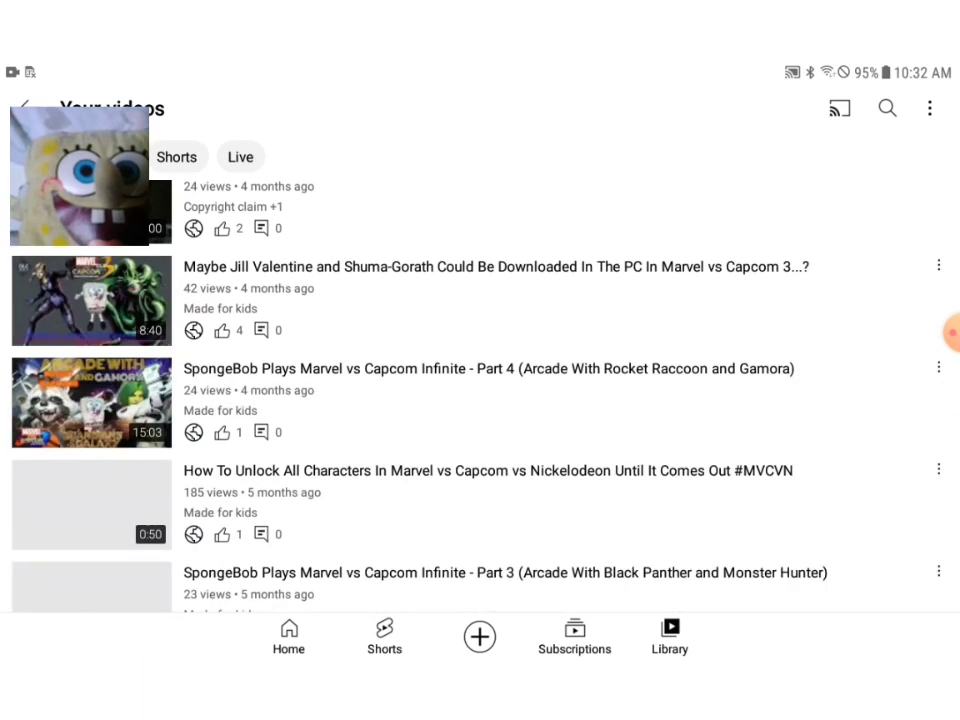
pyautogui.scroll(-4, 480, 400)
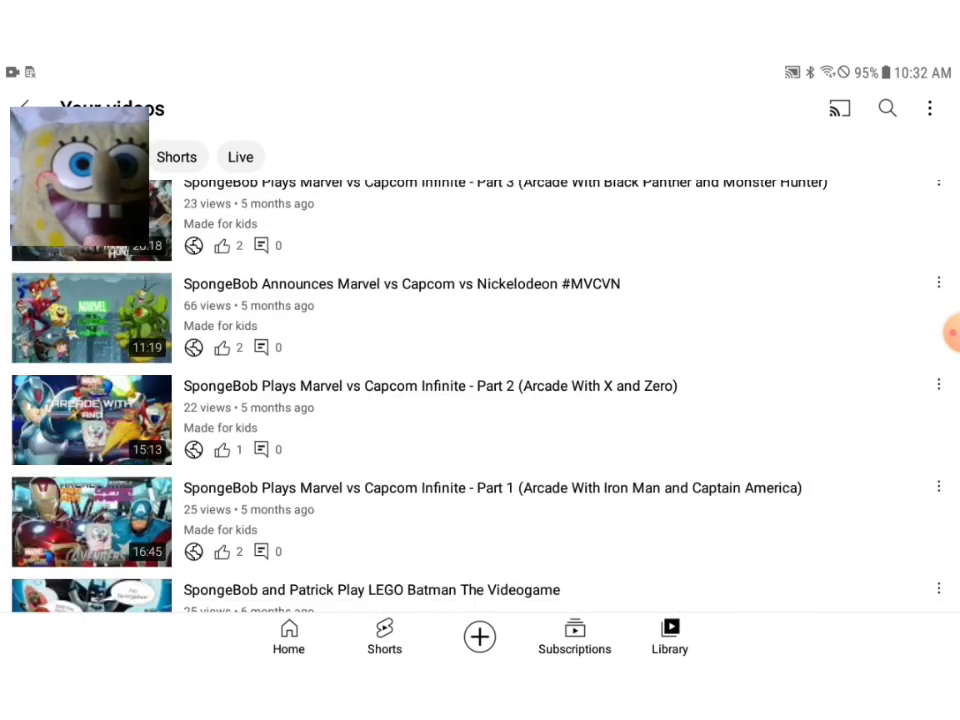
pyautogui.scroll(-3, 480, 400)
pyautogui.scroll(-4, 480, 400)
pyautogui.scroll(-2, 480, 400)
pyautogui.scroll(-1, 480, 400)
pyautogui.scroll(-1, 480, 400)
pyautogui.scroll(-4, 480, 400)
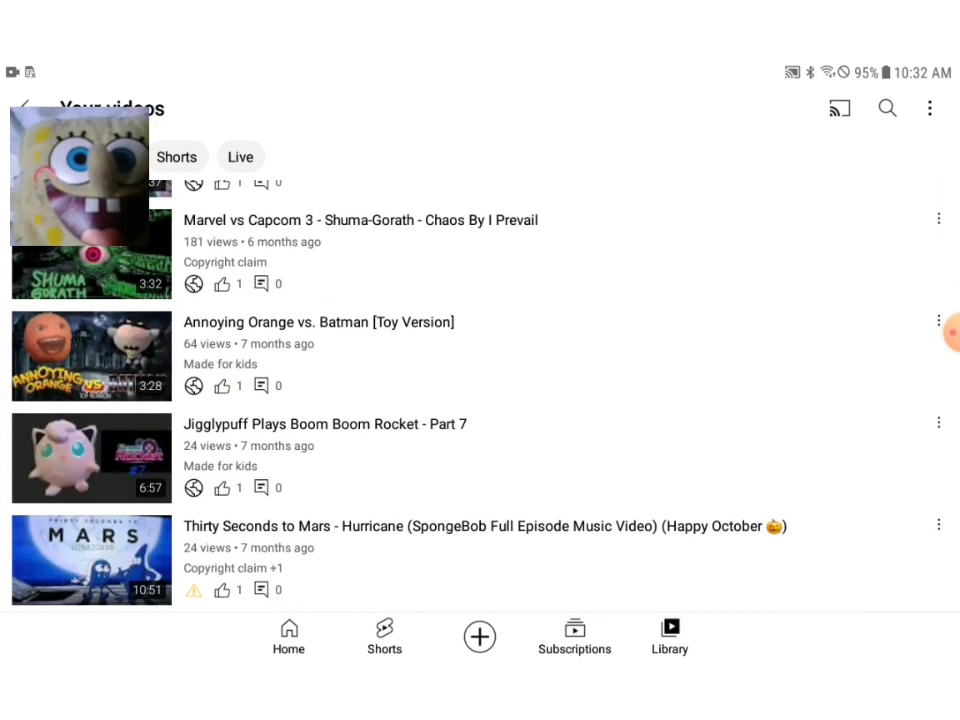
pyautogui.scroll(-1, 480, 400)
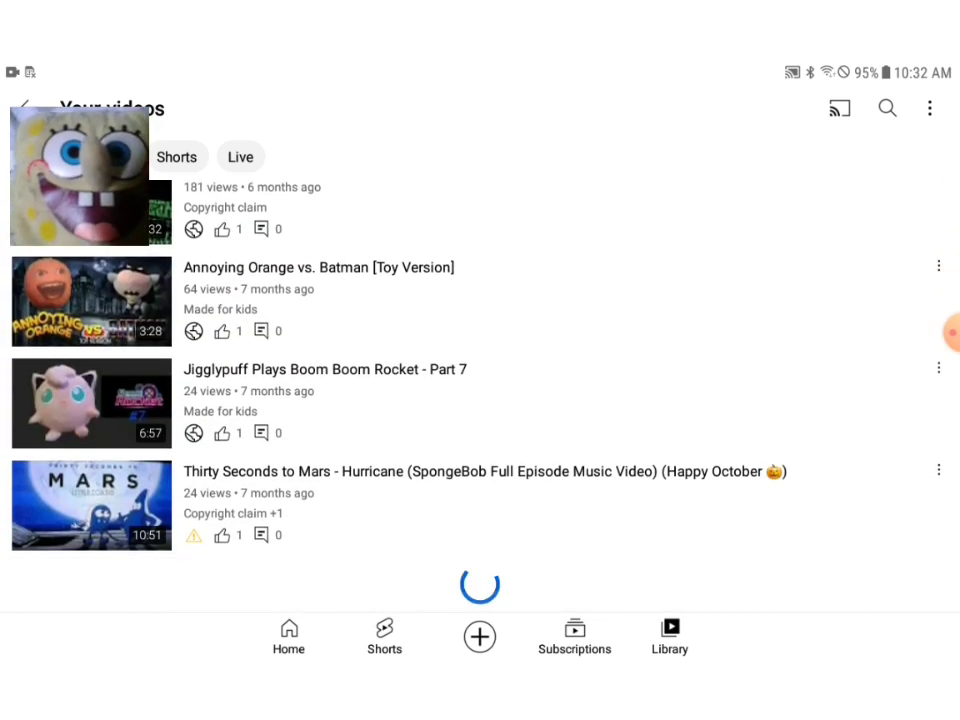
pyautogui.scroll(-1, 480, 400)
pyautogui.scroll(-3, 480, 400)
pyautogui.scroll(-1, 480, 400)
pyautogui.scroll(-4, 480, 400)
pyautogui.scroll(-1, 480, 400)
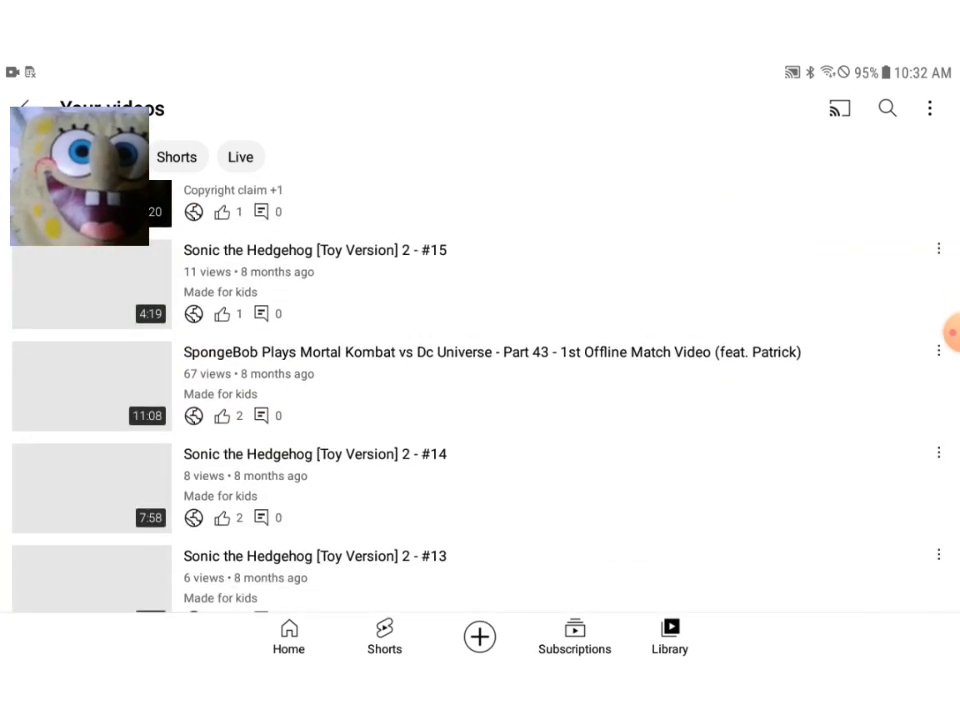
pyautogui.scroll(-1, 480, 400)
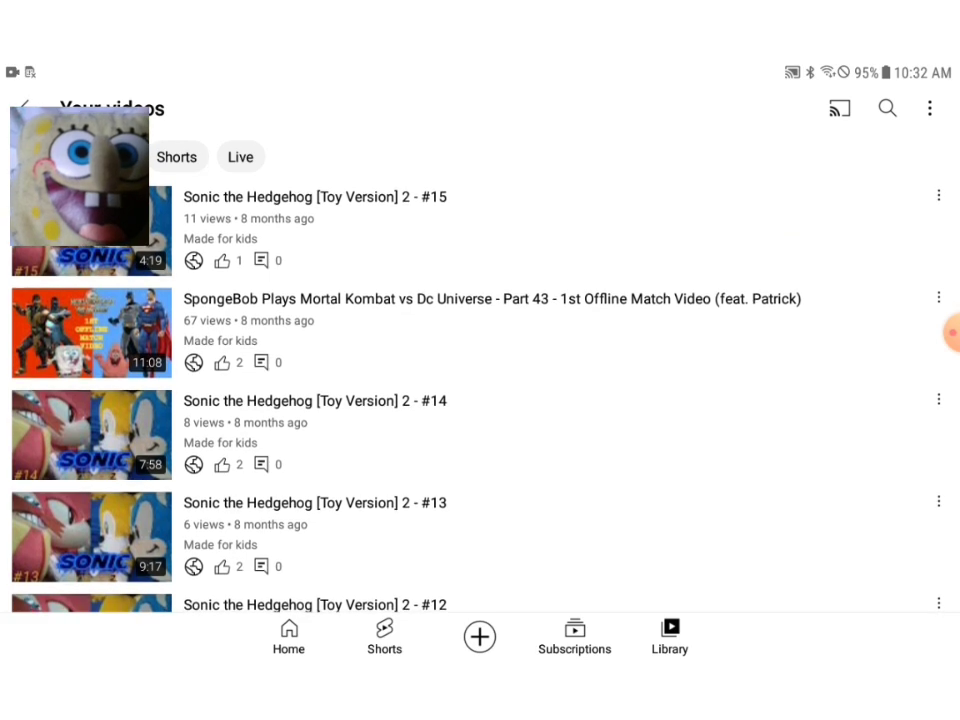
pyautogui.scroll(-4, 480, 400)
pyautogui.scroll(-4, 480, 400)
pyautogui.scroll(-1, 480, 400)
pyautogui.scroll(-1, 480, 400)
pyautogui.scroll(-1, 480, 400)
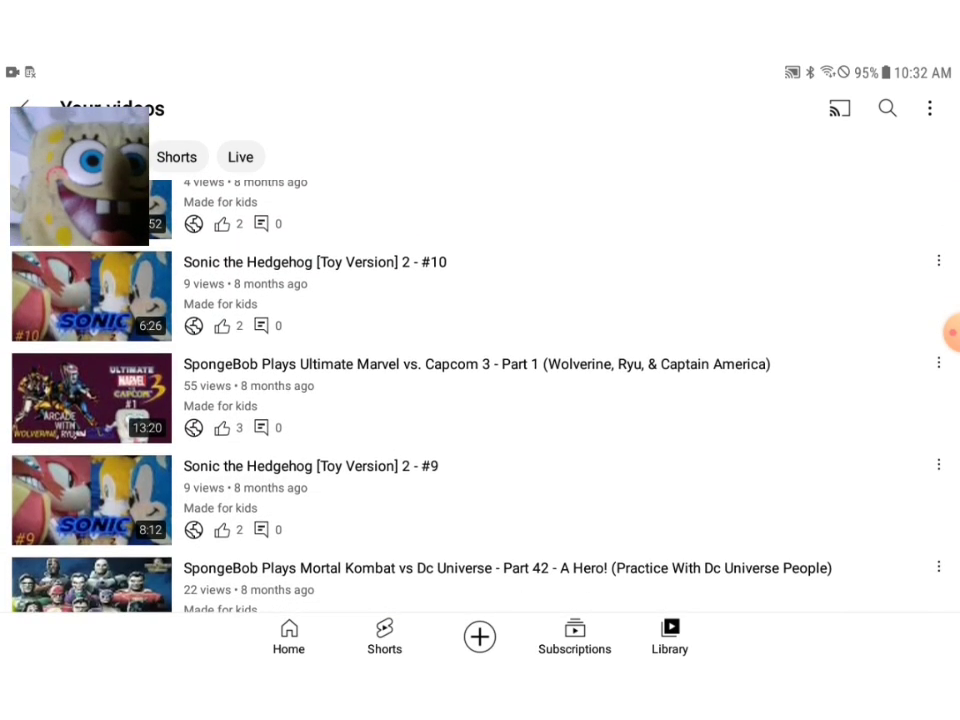
pyautogui.scroll(1, 480, 400)
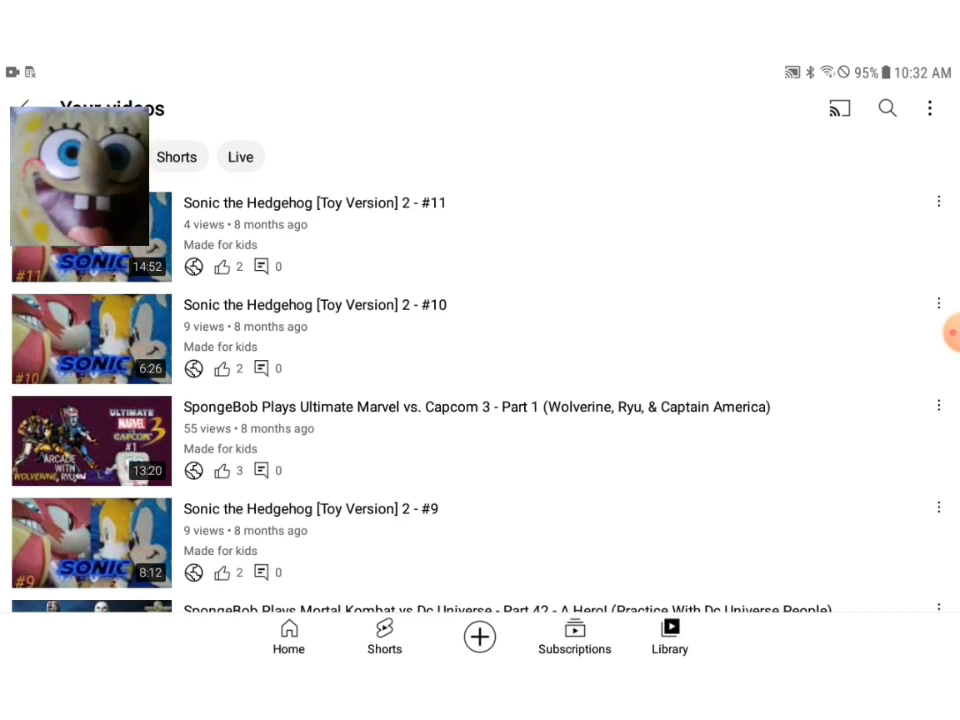
# Delete 'SpongeBob Plays Ultimate Marvel vs. Capcom 3 - Part 1' via its menu and confirm
pyautogui.click(938, 303)
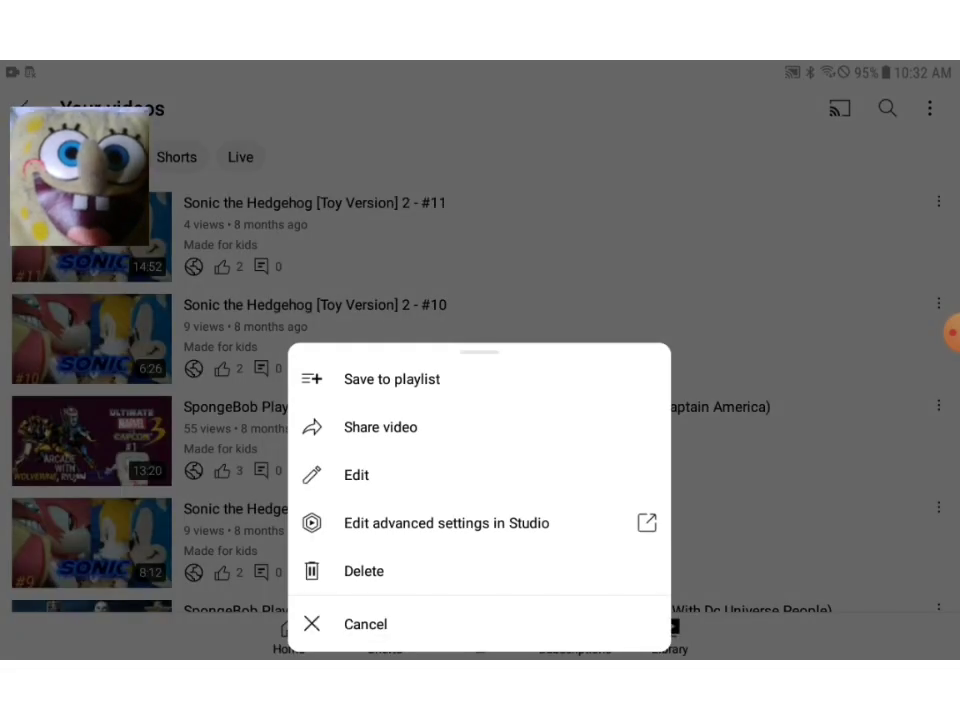
pyautogui.click(364, 571)
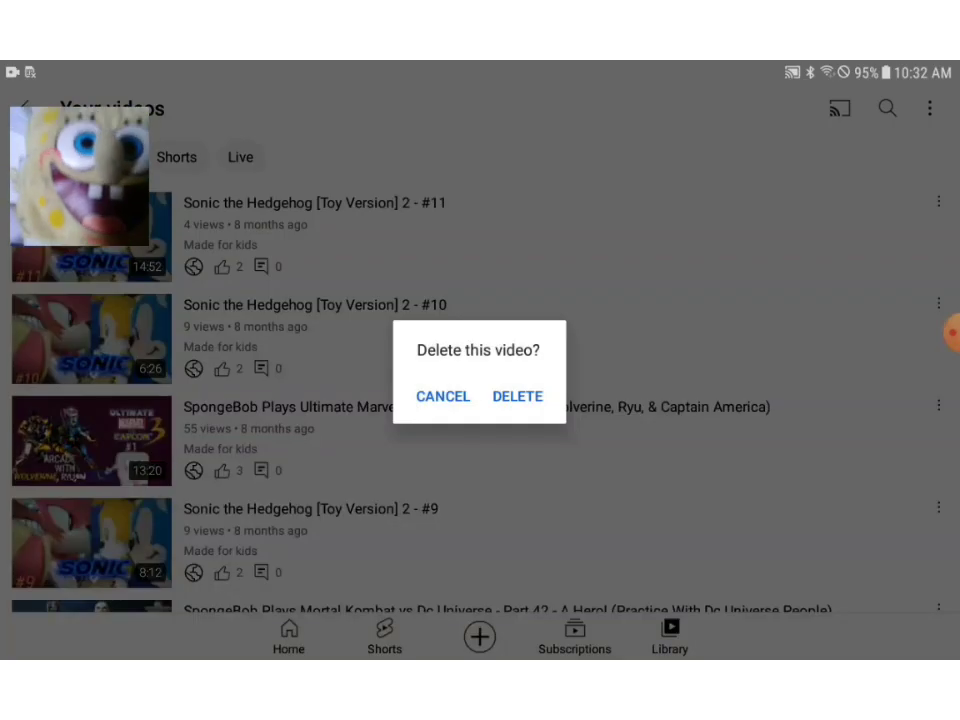
pyautogui.click(517, 396)
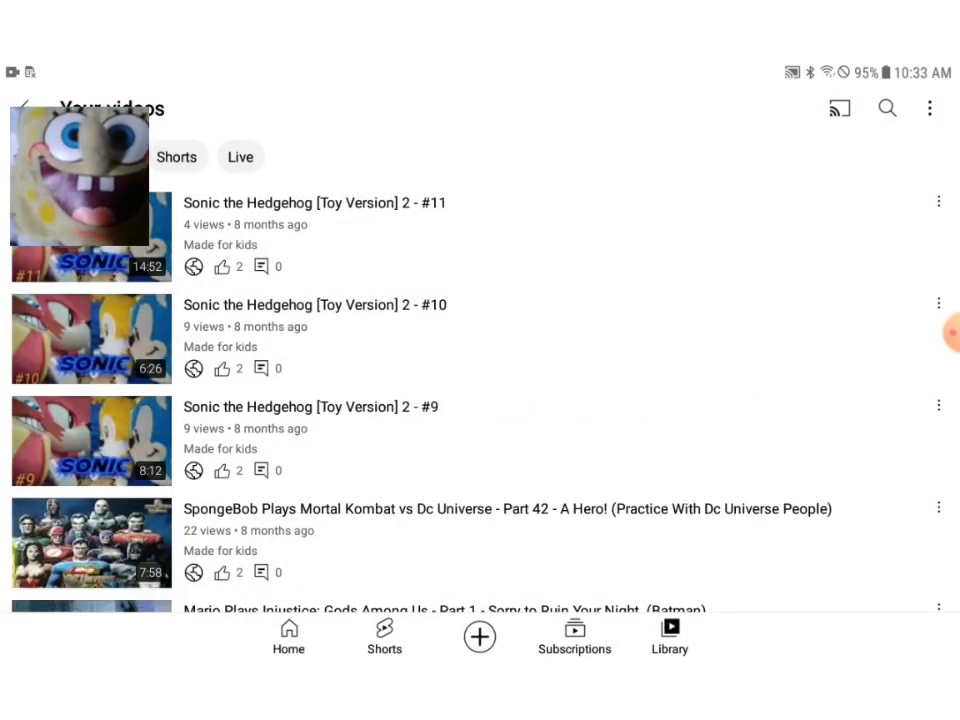
pyautogui.scroll(-5, 480, 400)
pyautogui.scroll(-5, 480, 400)
pyautogui.scroll(-5, 480, 400)
pyautogui.scroll(-5, 480, 400)
pyautogui.scroll(-2, 480, 400)
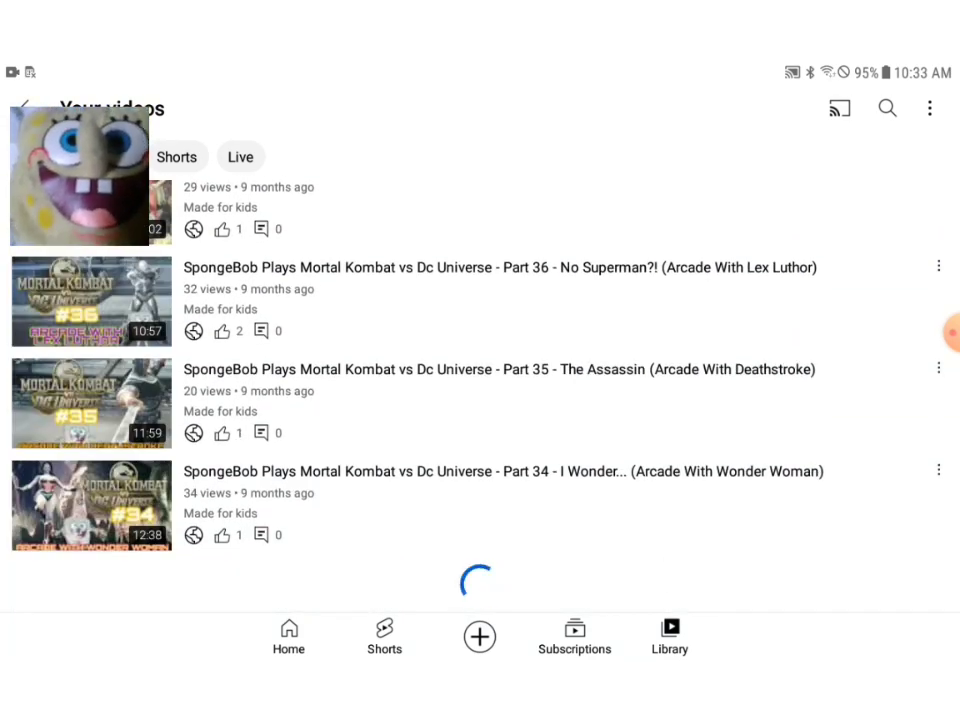
pyautogui.scroll(-5, 480, 400)
pyautogui.scroll(-3, 480, 400)
pyautogui.scroll(-3, 480, 400)
pyautogui.scroll(-3, 480, 400)
pyautogui.scroll(-3, 480, 400)
pyautogui.scroll(-3, 480, 400)
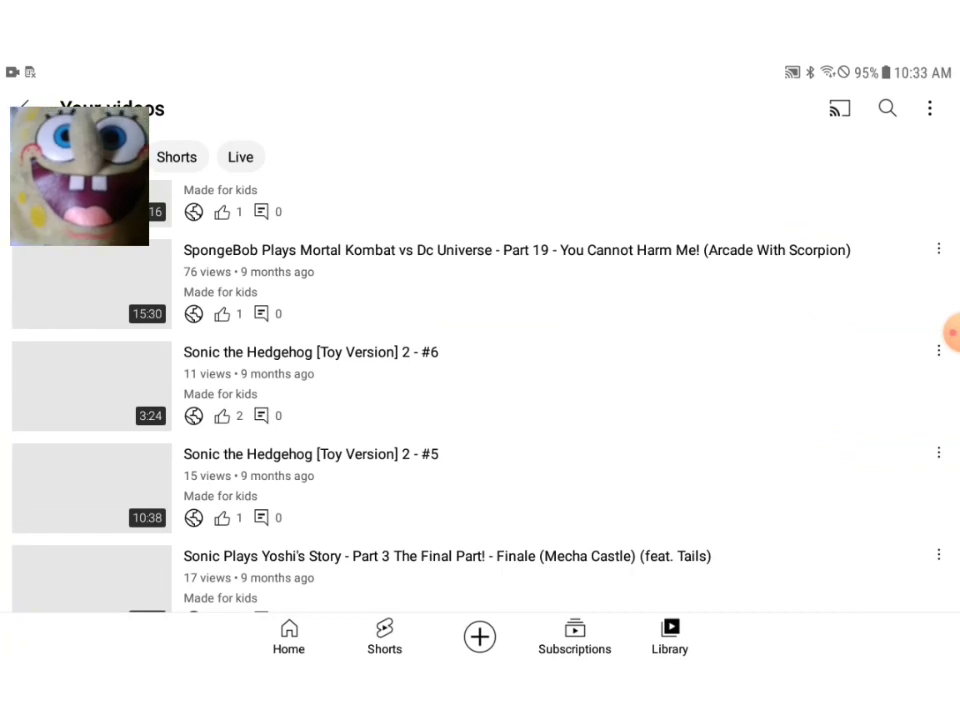
pyautogui.scroll(-3, 480, 400)
pyautogui.scroll(-2, 480, 400)
pyautogui.scroll(-3, 480, 400)
pyautogui.scroll(-3, 480, 400)
pyautogui.scroll(-3, 480, 400)
pyautogui.scroll(-2, 480, 400)
pyautogui.scroll(-2, 480, 400)
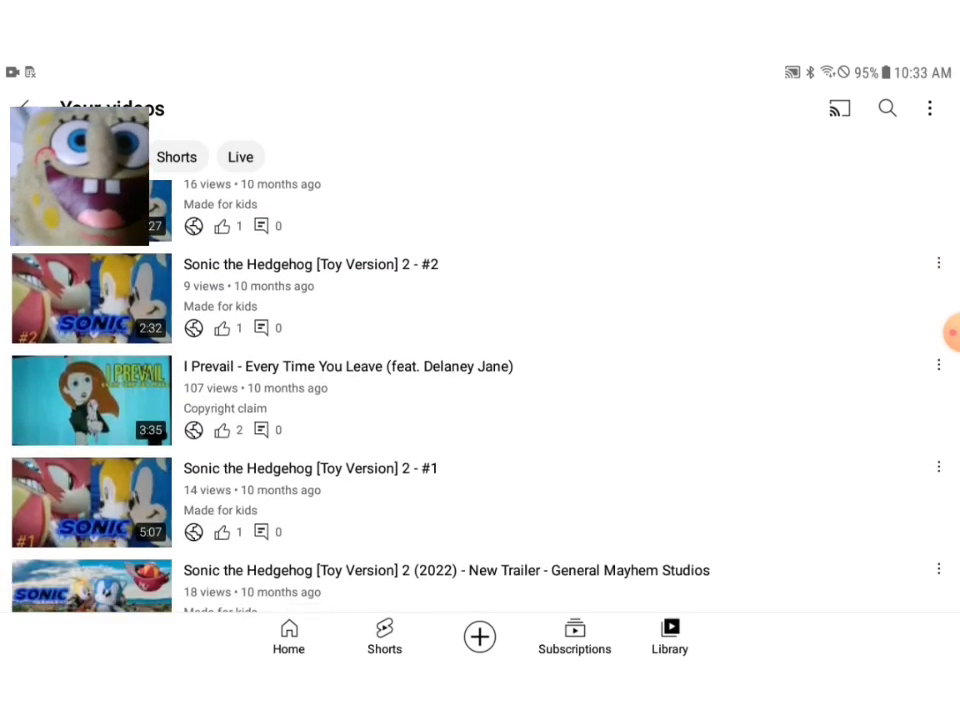
pyautogui.scroll(-2, 480, 400)
pyautogui.scroll(1, 480, 400)
pyautogui.scroll(2, 480, 400)
pyautogui.scroll(2, 480, 400)
pyautogui.scroll(2, 480, 400)
pyautogui.scroll(1, 480, 400)
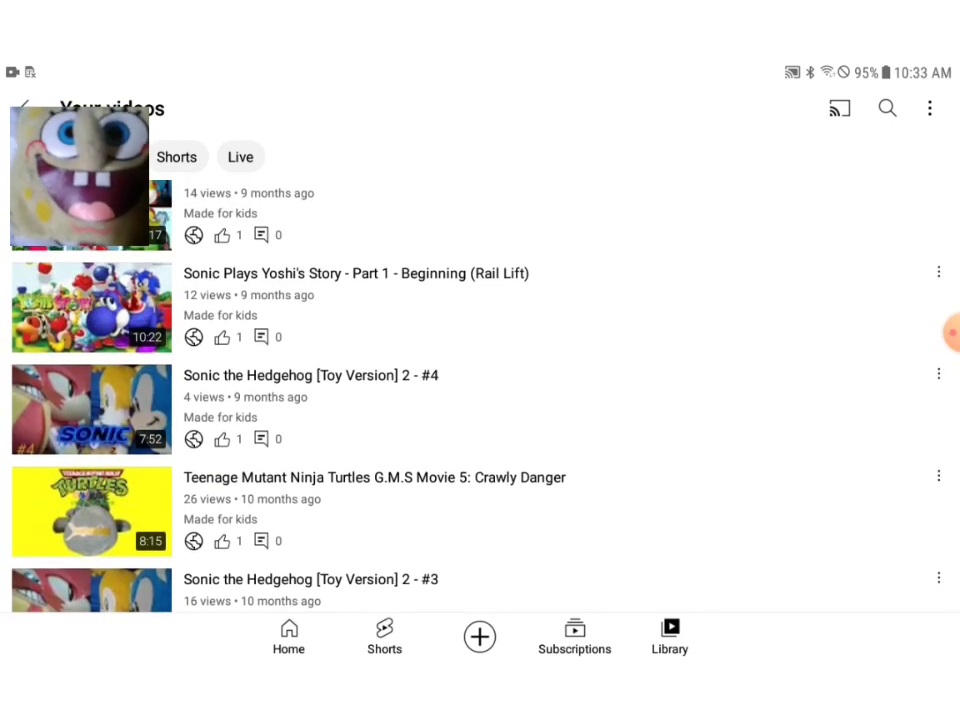
pyautogui.scroll(2, 480, 400)
pyautogui.scroll(1, 480, 400)
pyautogui.scroll(2, 480, 400)
pyautogui.scroll(1, 480, 400)
pyautogui.scroll(2, 480, 400)
pyautogui.scroll(1, 480, 400)
pyautogui.scroll(2, 480, 400)
pyautogui.scroll(2, 480, 400)
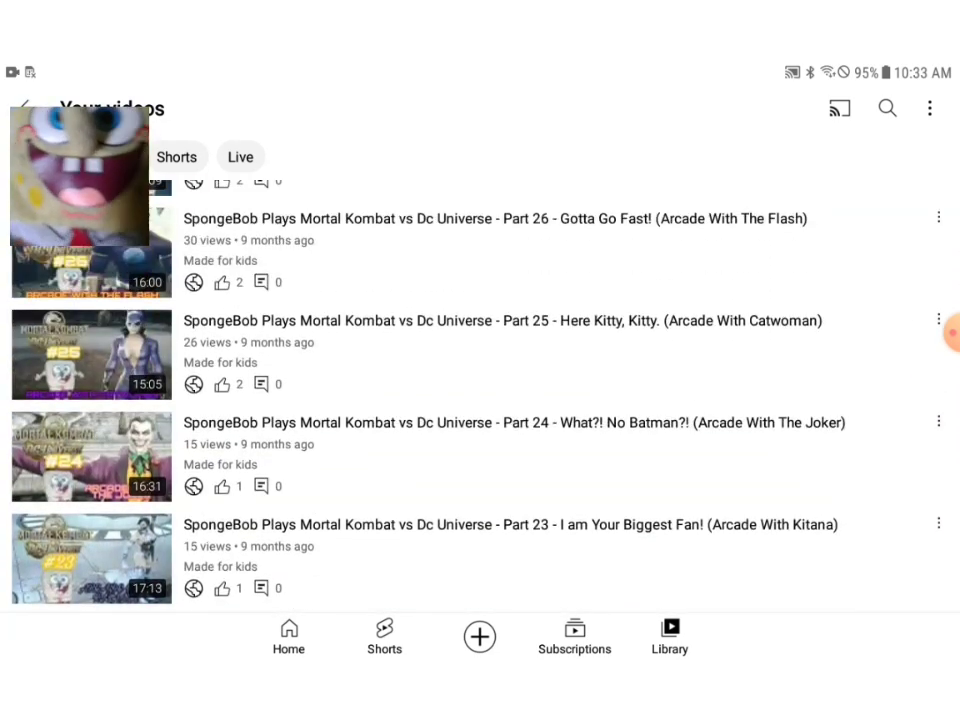
pyautogui.scroll(1, 480, 400)
pyautogui.scroll(1, 480, 400)
pyautogui.scroll(1, 480, 400)
pyautogui.scroll(1, 480, 400)
pyautogui.scroll(2, 480, 400)
pyautogui.scroll(1, 480, 400)
pyautogui.scroll(2, 480, 400)
pyautogui.scroll(1, 480, 400)
pyautogui.scroll(-1, 480, 400)
pyautogui.scroll(-1, 480, 400)
pyautogui.scroll(2, 480, 400)
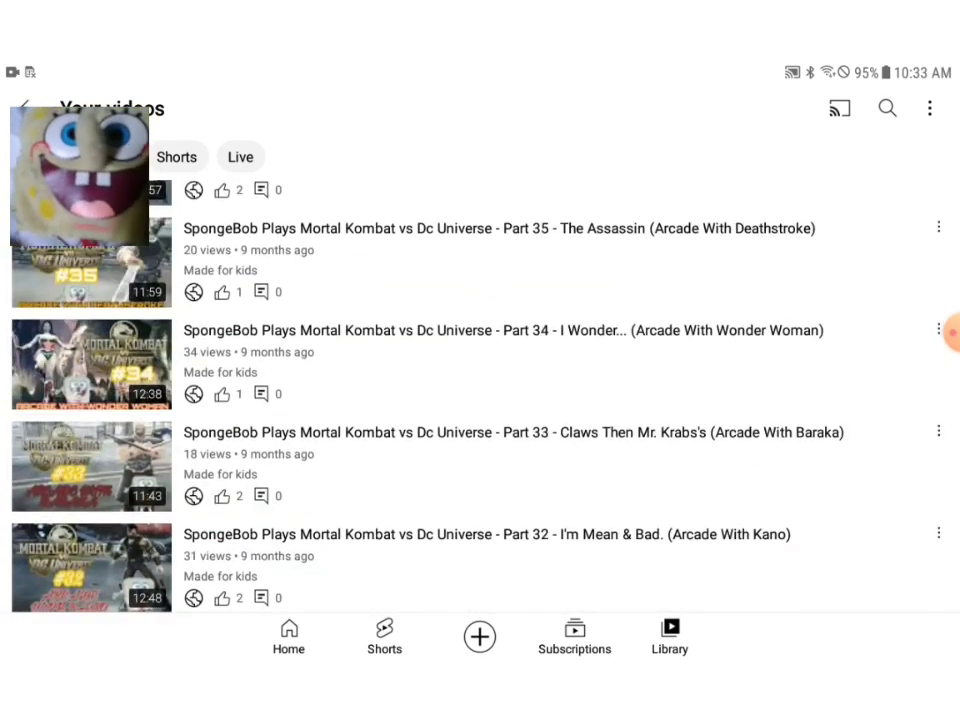
pyautogui.scroll(1, 480, 400)
pyautogui.scroll(1, 480, 400)
pyautogui.scroll(2, 480, 400)
pyautogui.scroll(2, 480, 400)
pyautogui.scroll(2, 480, 400)
pyautogui.scroll(1, 480, 400)
pyautogui.scroll(1, 480, 400)
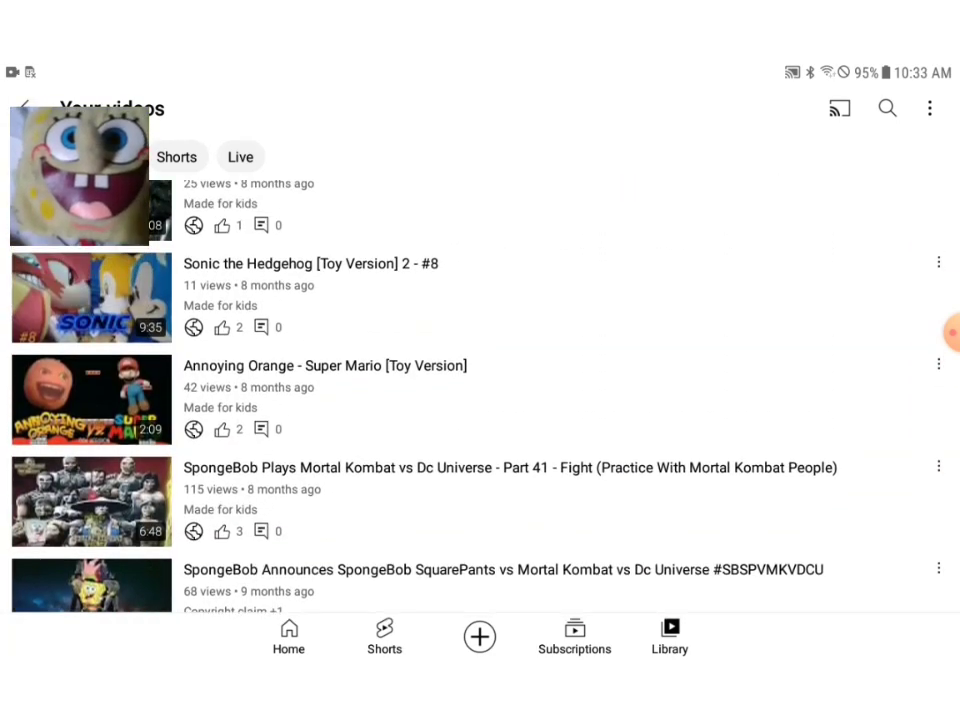
pyautogui.scroll(2, 480, 400)
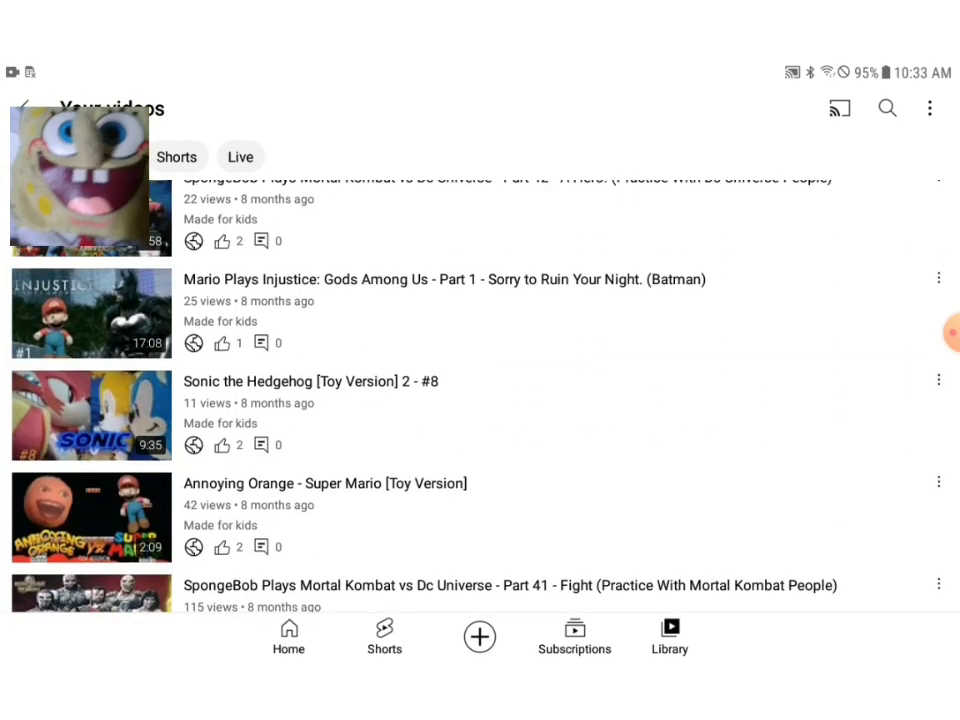
pyautogui.scroll(1, 480, 400)
pyautogui.scroll(1, 480, 400)
pyautogui.scroll(2, 480, 400)
pyautogui.scroll(2, 480, 400)
pyautogui.scroll(2, 480, 400)
pyautogui.scroll(2, 480, 400)
pyautogui.scroll(-1, 480, 400)
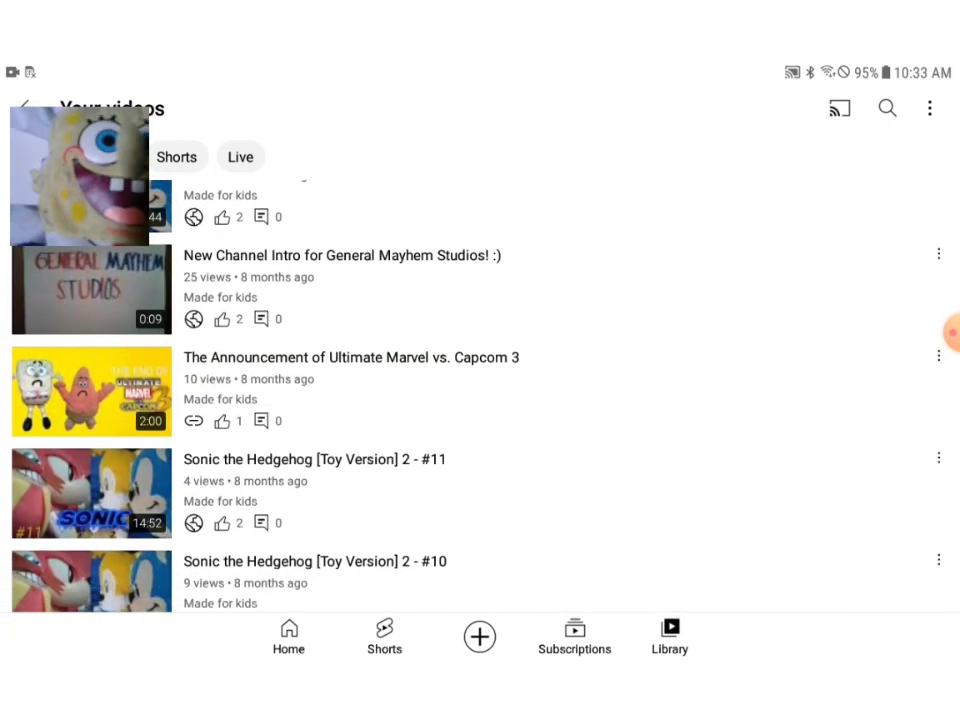
pyautogui.scroll(-1, 480, 400)
pyautogui.scroll(-1, 480, 400)
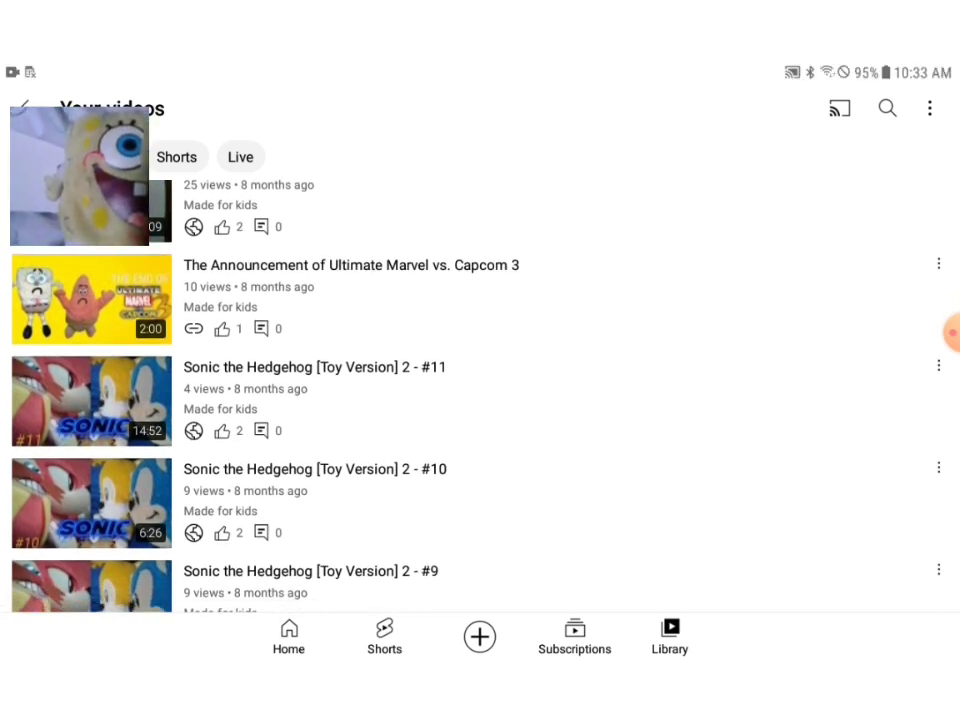
# Delete 'The Announcement of Ultimate Marvel vs. Capcom 3' via its menu and confirm
pyautogui.click(938, 365)
pyautogui.click(364, 571)
pyautogui.click(517, 396)
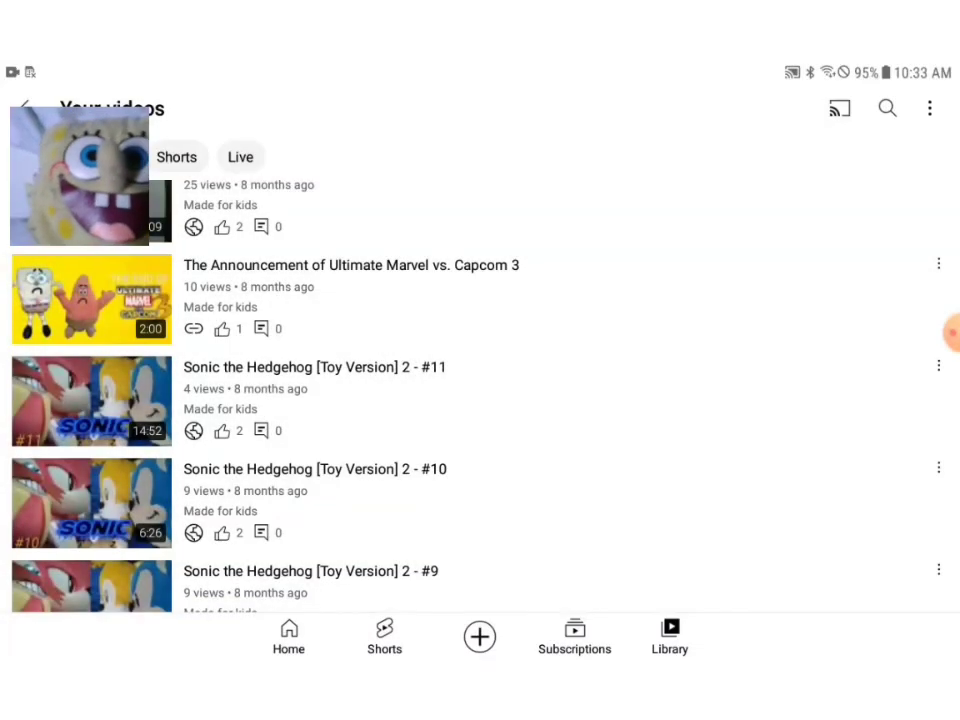
pyautogui.scroll(3, 480, 400)
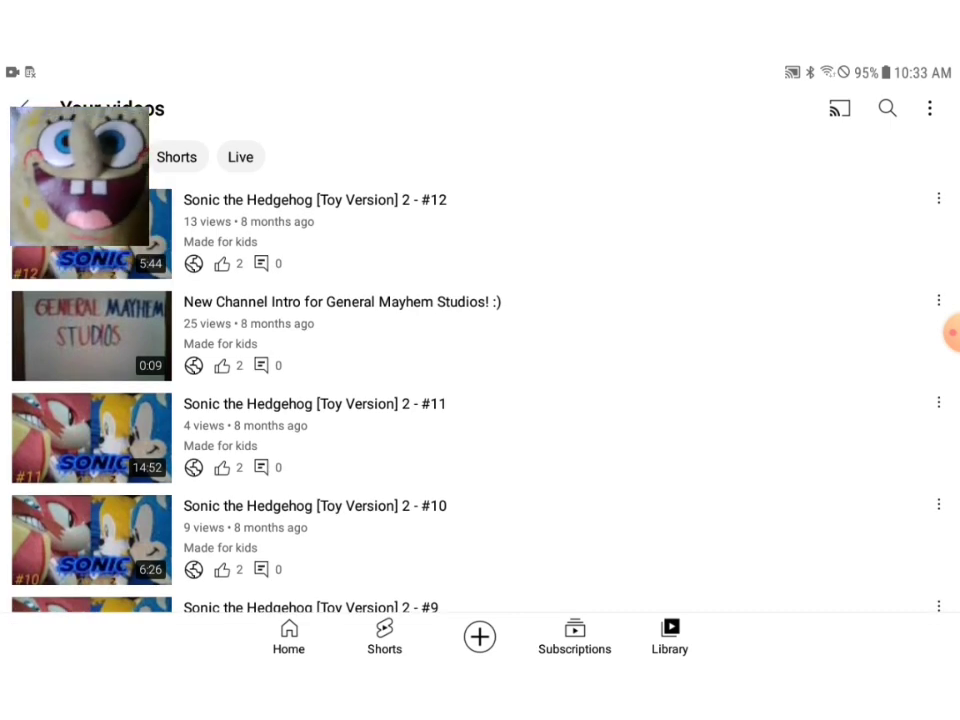
pyautogui.scroll(2, 480, 400)
pyautogui.scroll(2, 480, 400)
pyautogui.scroll(2, 480, 400)
pyautogui.scroll(2, 480, 400)
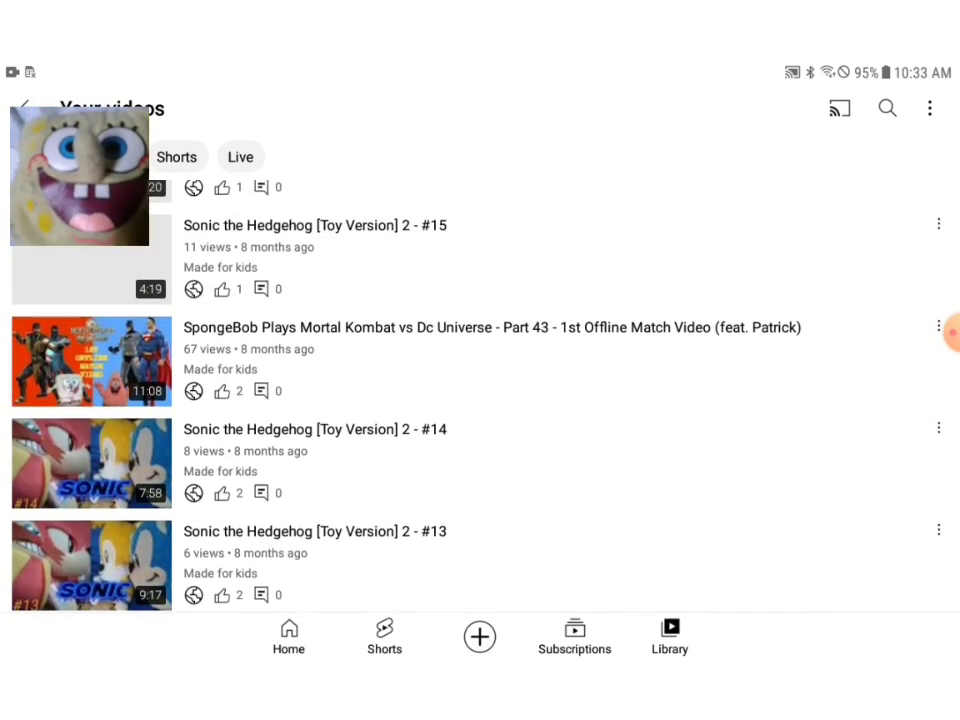
pyautogui.scroll(2, 480, 400)
pyautogui.scroll(2, 480, 400)
pyautogui.scroll(2, 480, 400)
pyautogui.scroll(1, 480, 400)
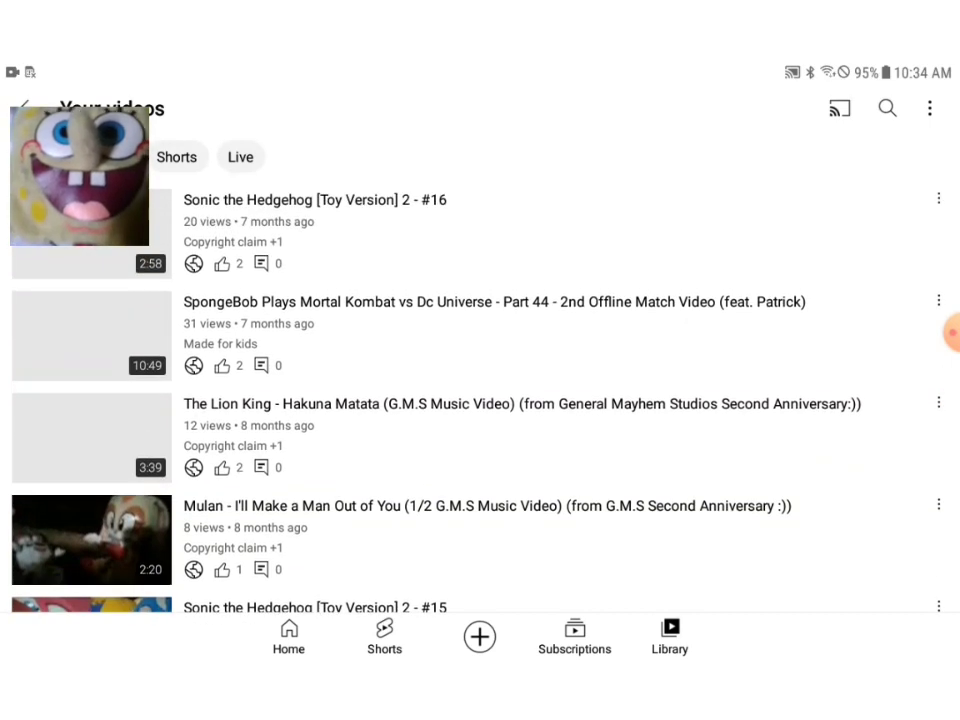
pyautogui.scroll(1, 480, 400)
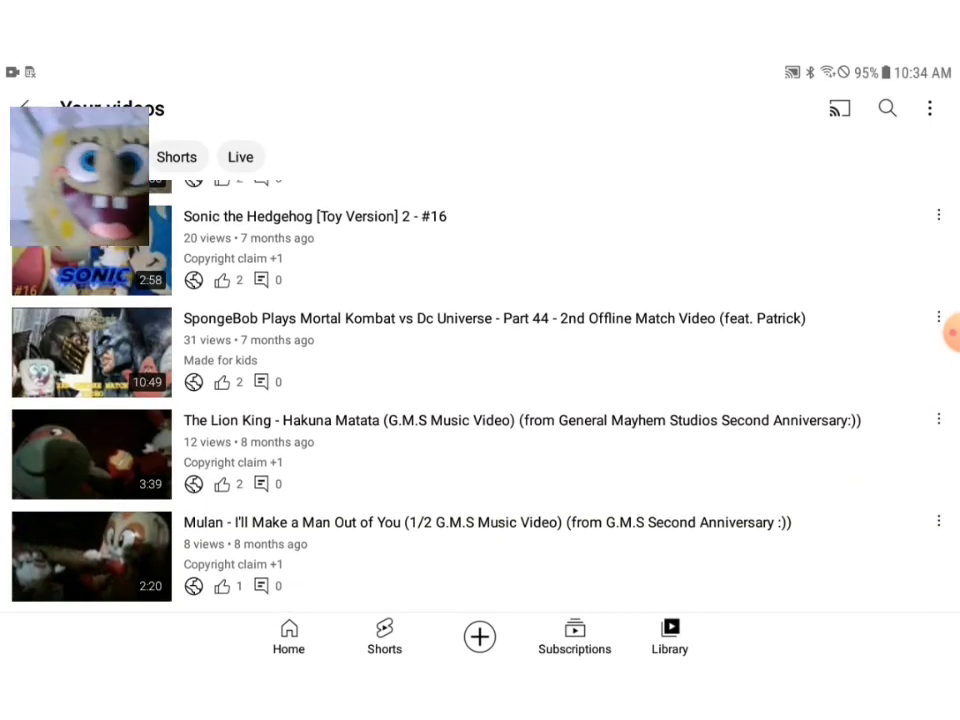
# Go back from Your videos to the Library page with Watch later and Liked videos
pyautogui.press('Escape')
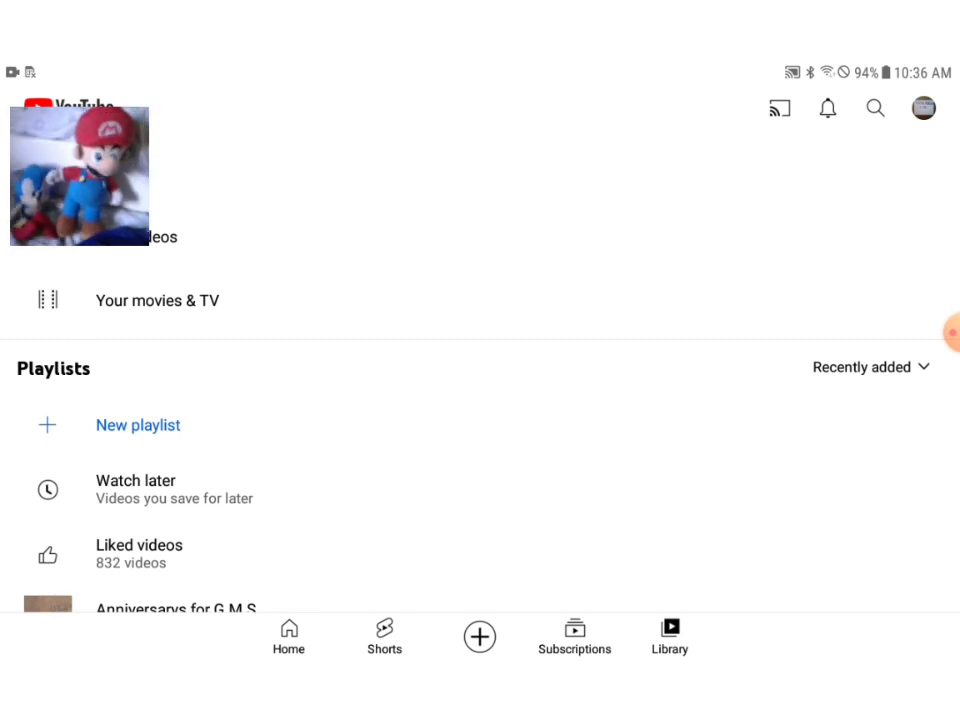
pyautogui.click(952, 332)
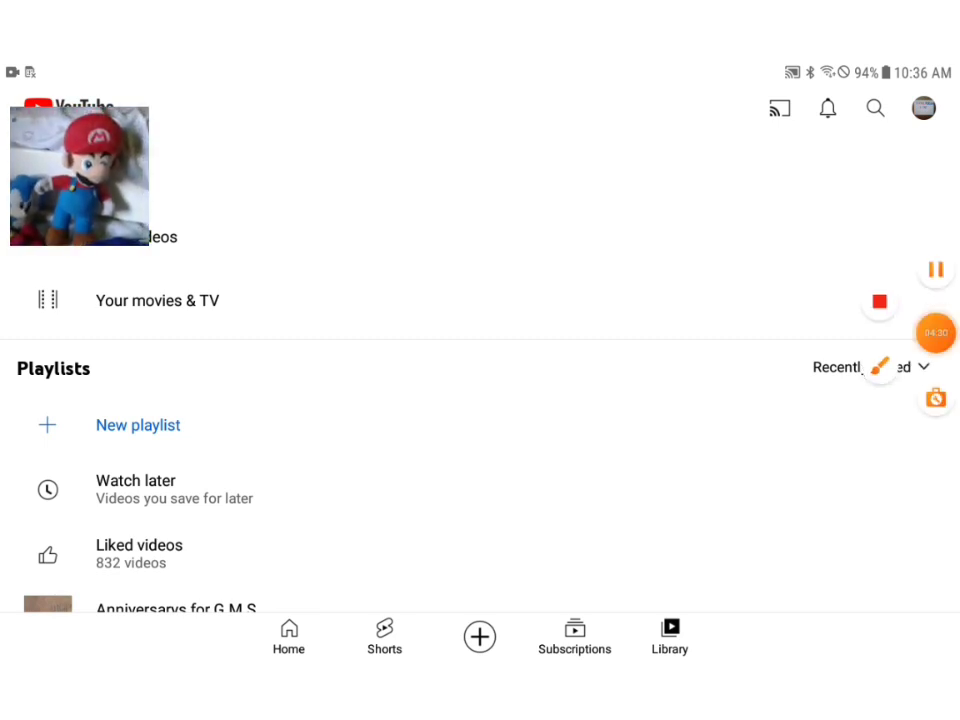
pyautogui.click(936, 332)
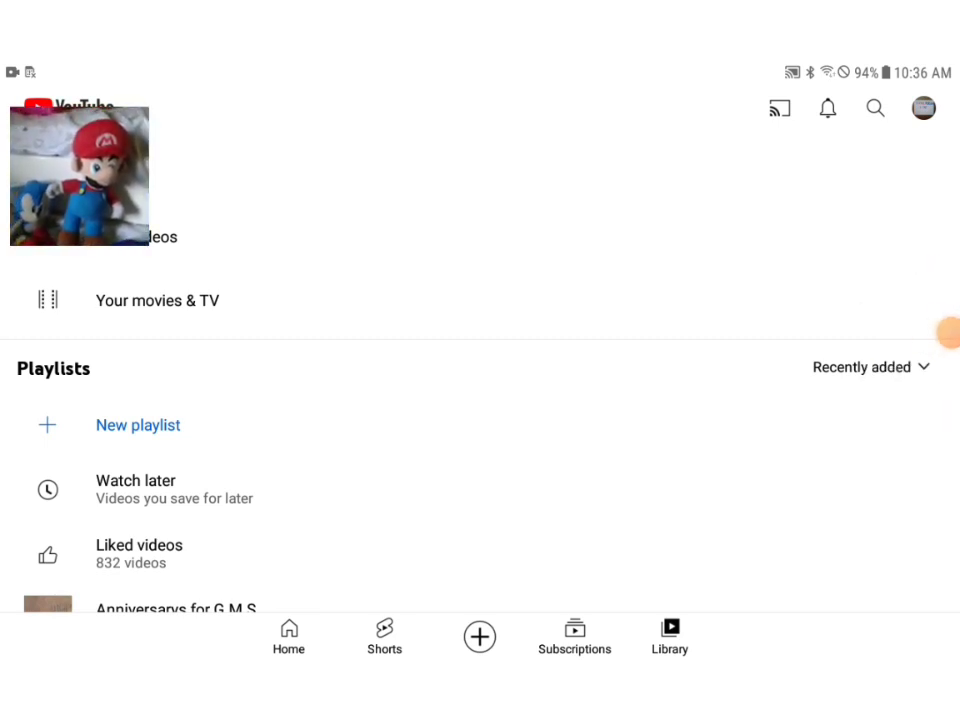
pyautogui.click(936, 332)
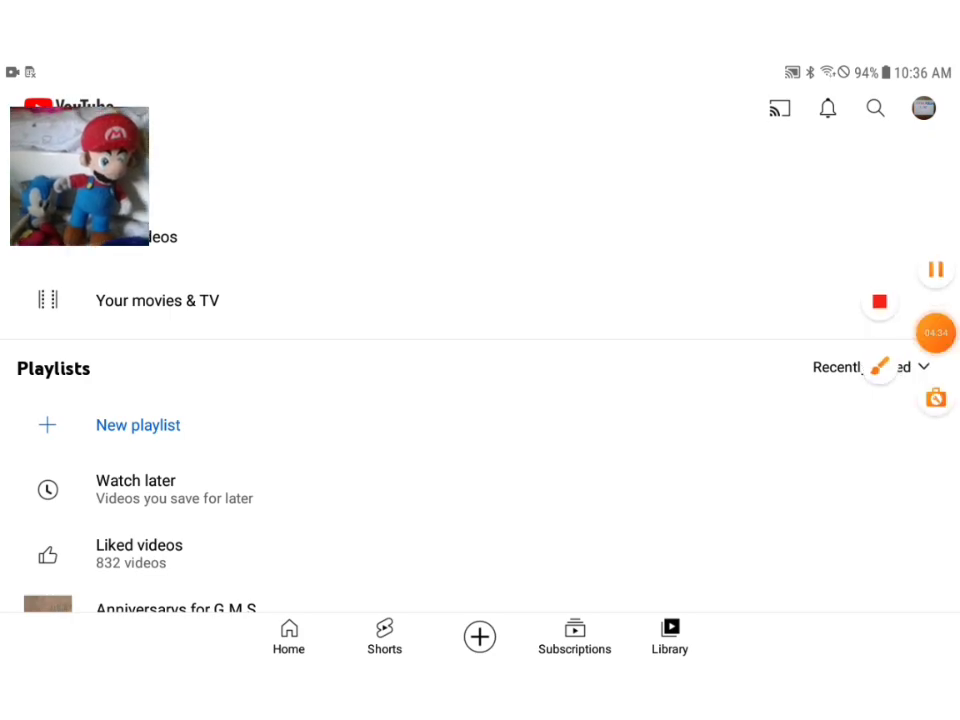